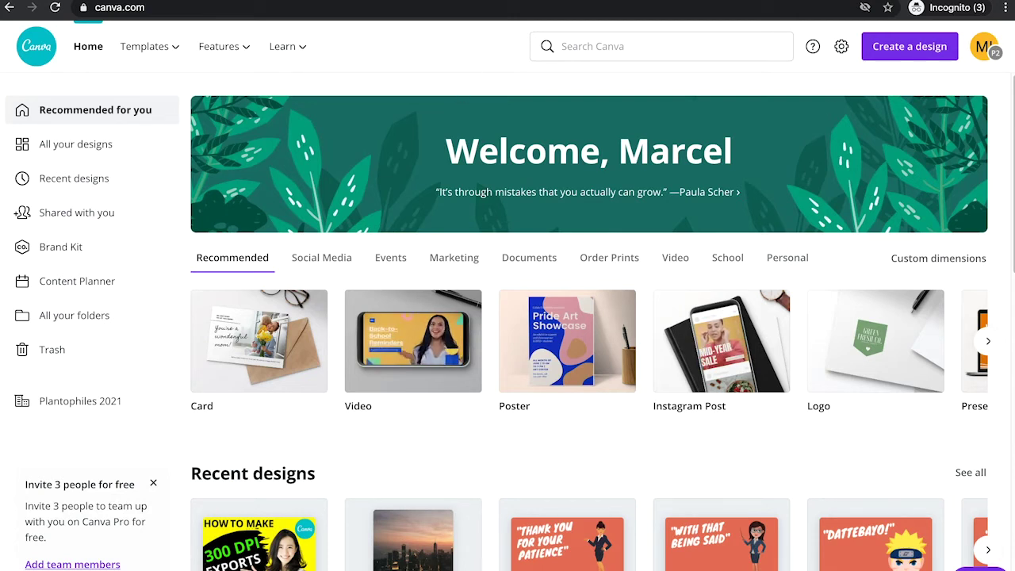
Create a new custom-size design with width 1000 and height 1000 px
left_click(872, 46)
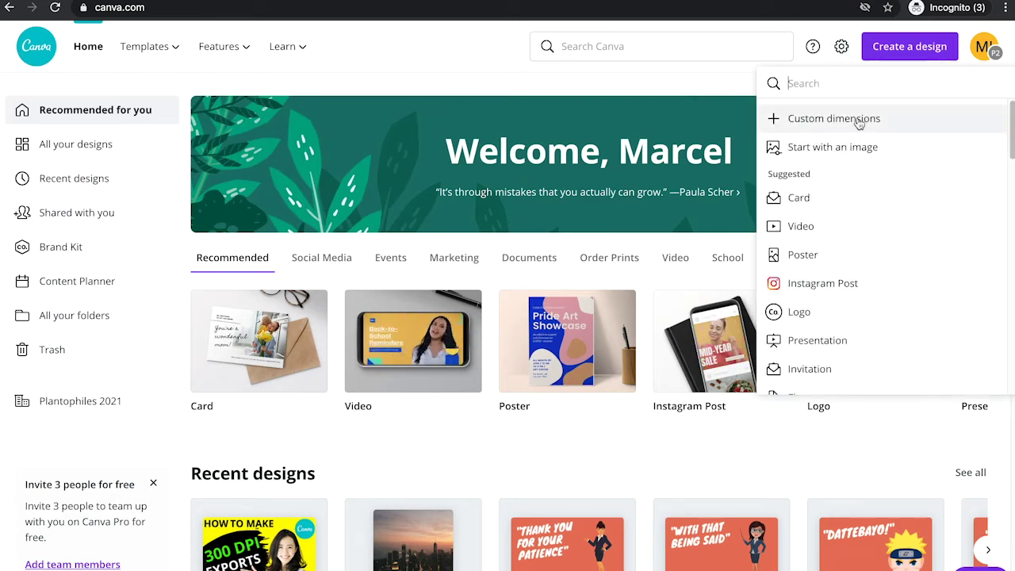
left_click(859, 120)
type("1000")
key("Tab")
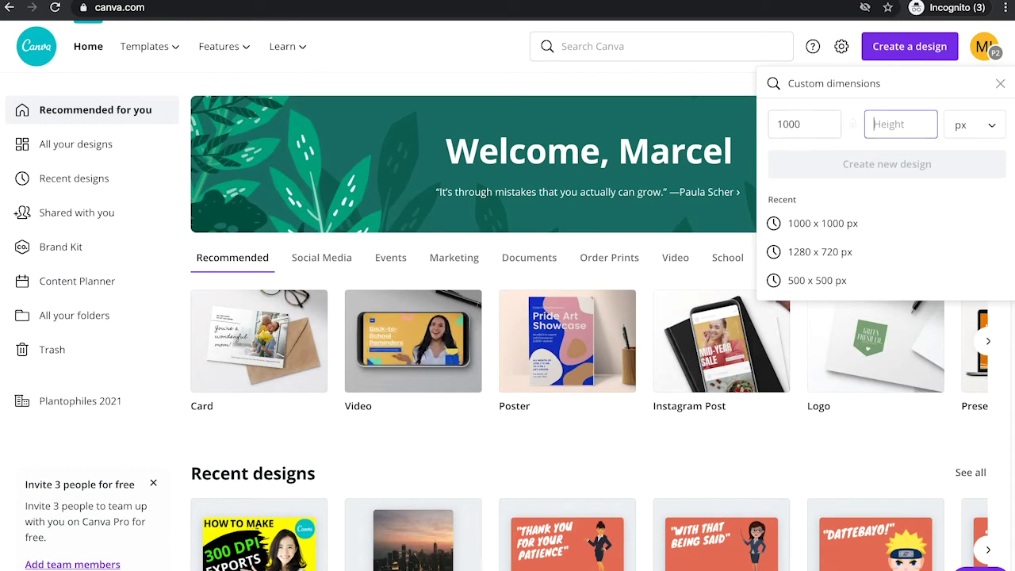
type("1000")
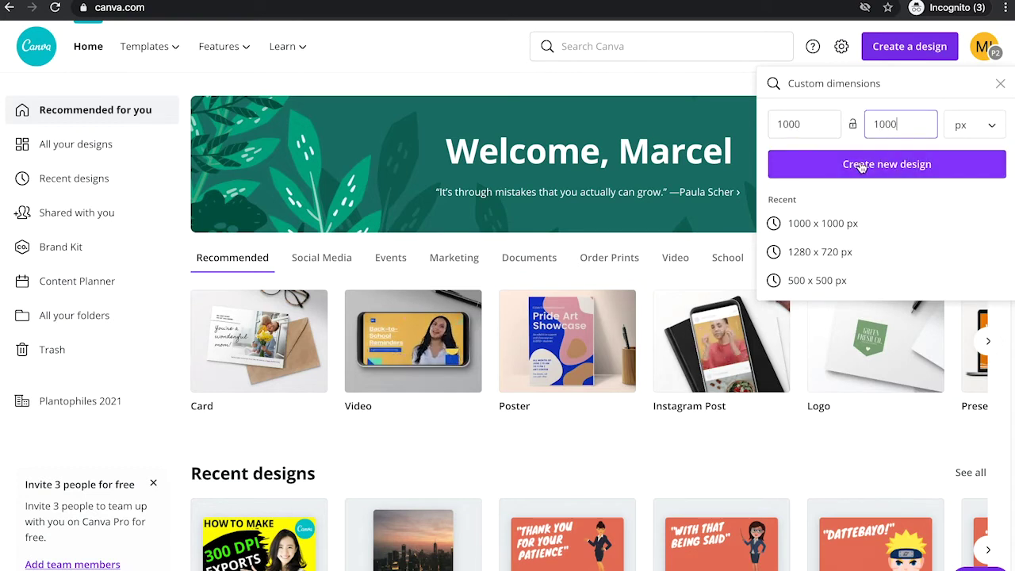
left_click(903, 167)
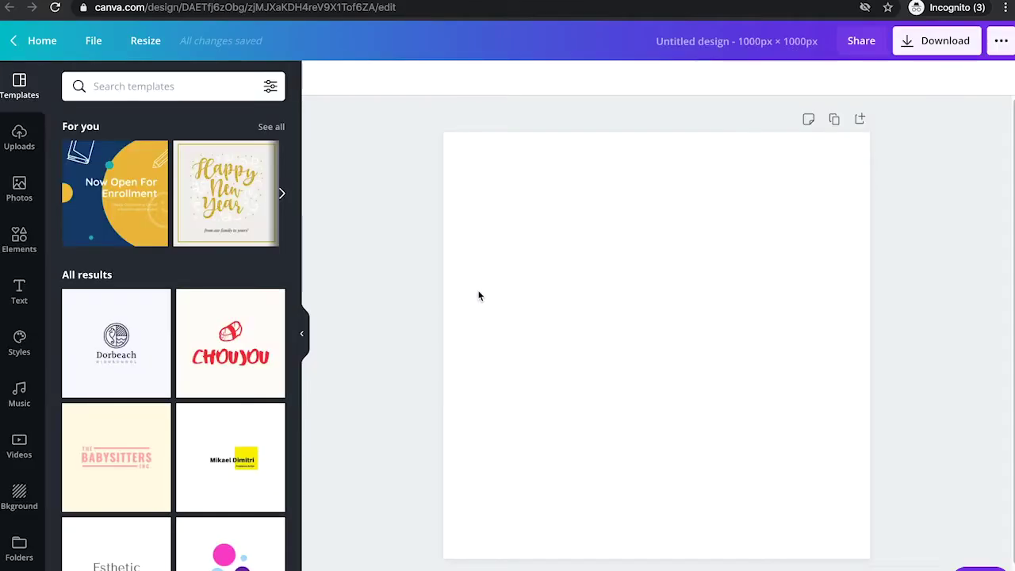
Drag the trending sea-cliff stock photo from the Photos panel to fill the canvas
left_click(22, 191)
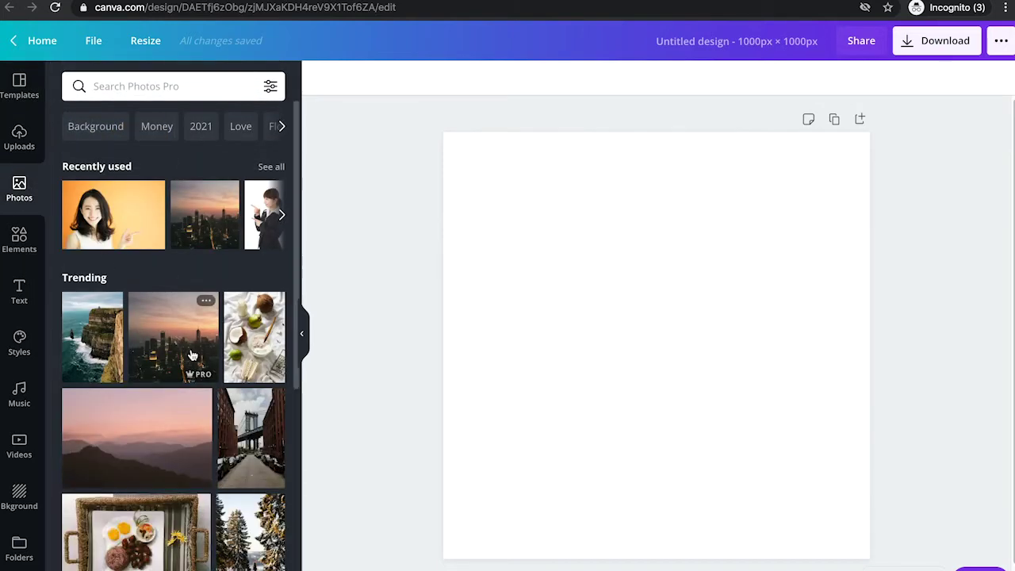
left_click_drag(99, 349, 455, 256)
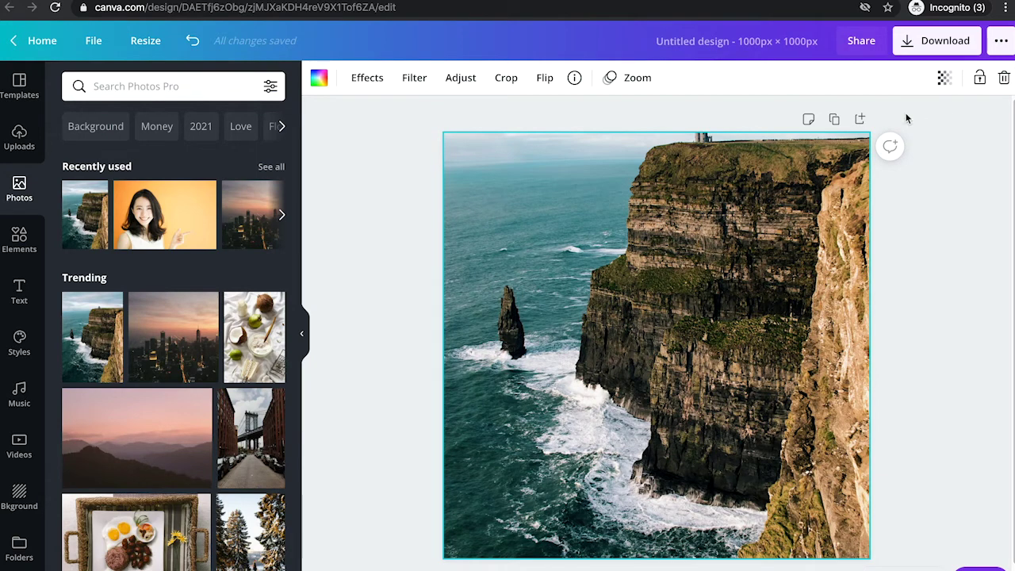
Open the Download settings and review the file types, leaving PNG selected
left_click(945, 45)
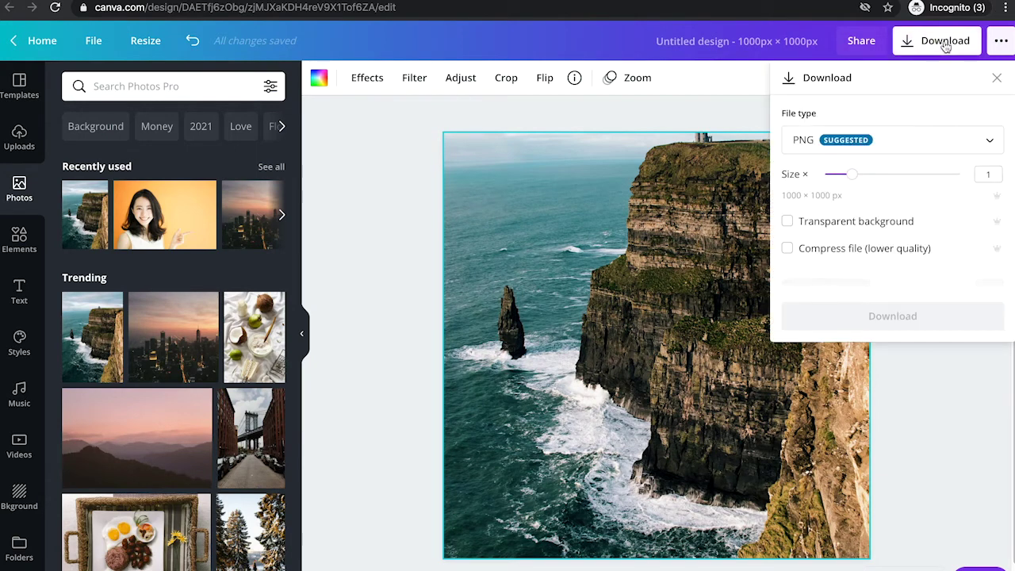
left_click(811, 150)
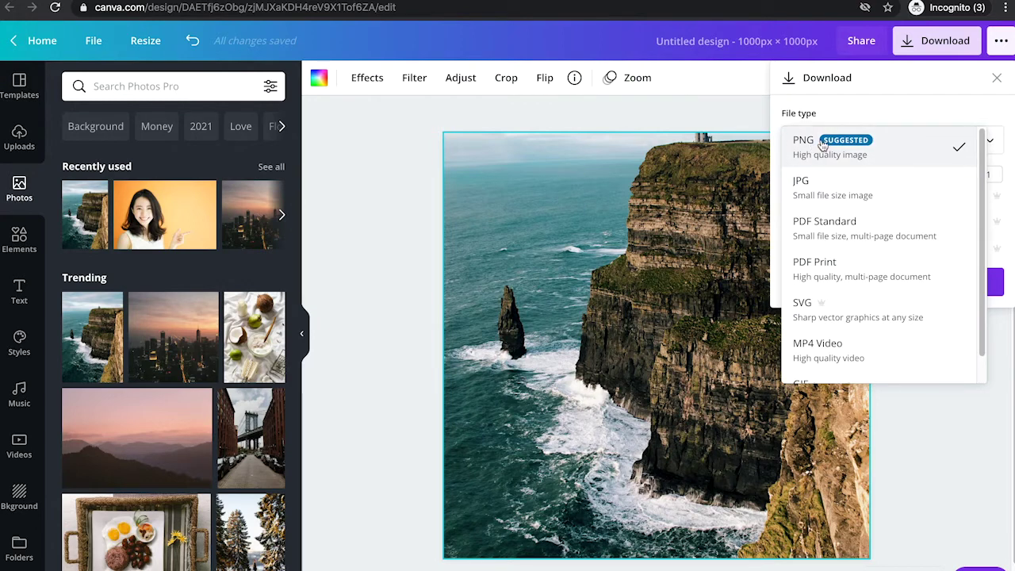
left_click(820, 145)
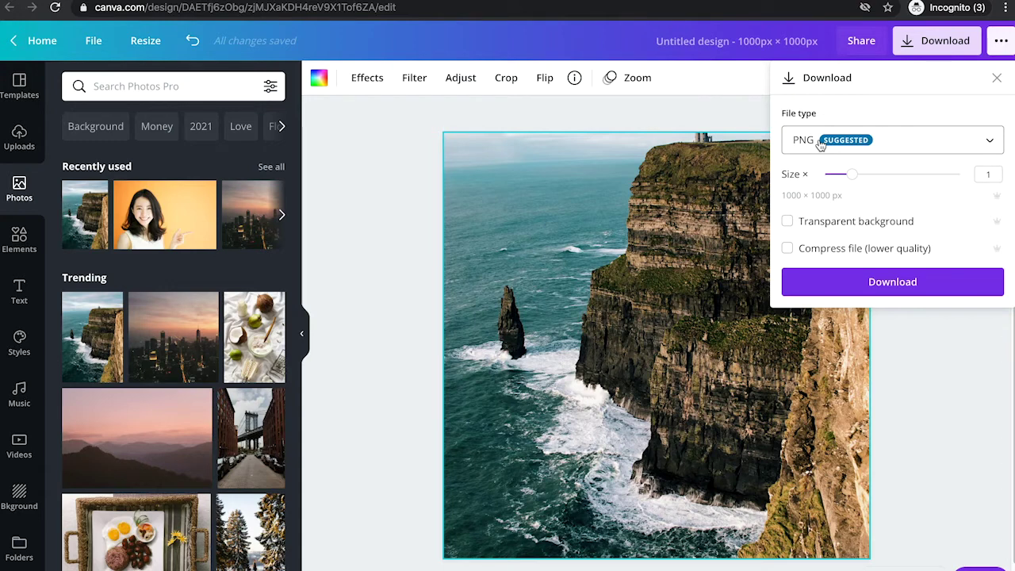
Change the download file type from PNG to PDF Print
left_click(819, 149)
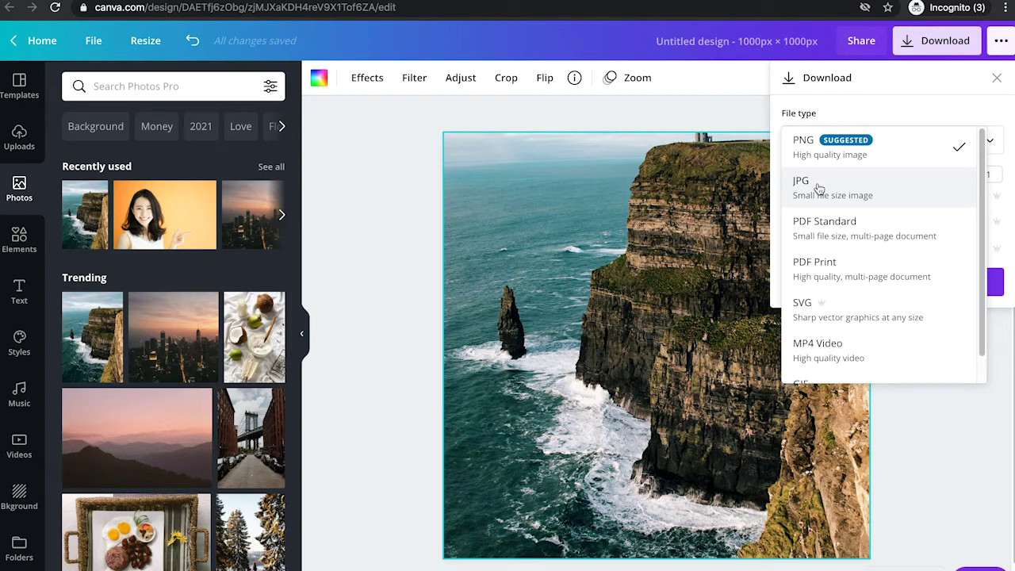
left_click(848, 274)
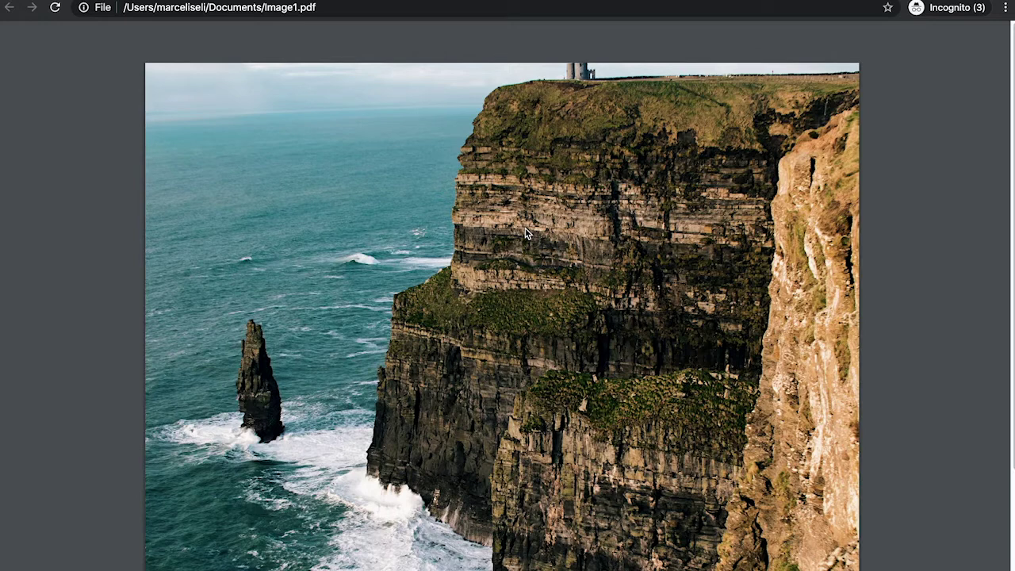
Go to pdfconvertonline.com's PDF to JPG converter page in Chrome
key("super+w")
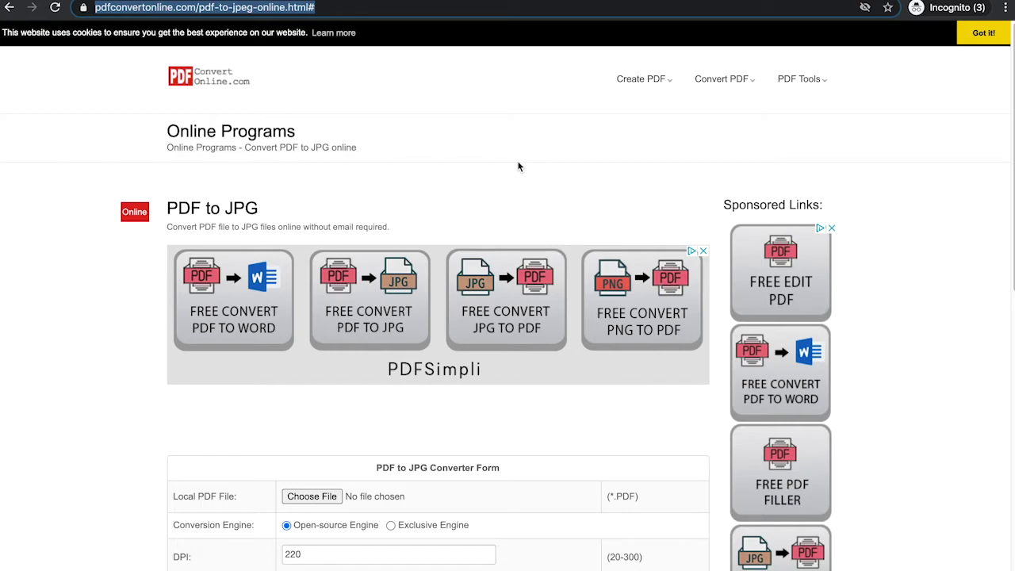
Choose Image1.pdf from Documents as the file to convert
scroll(520, 167, "down", 1)
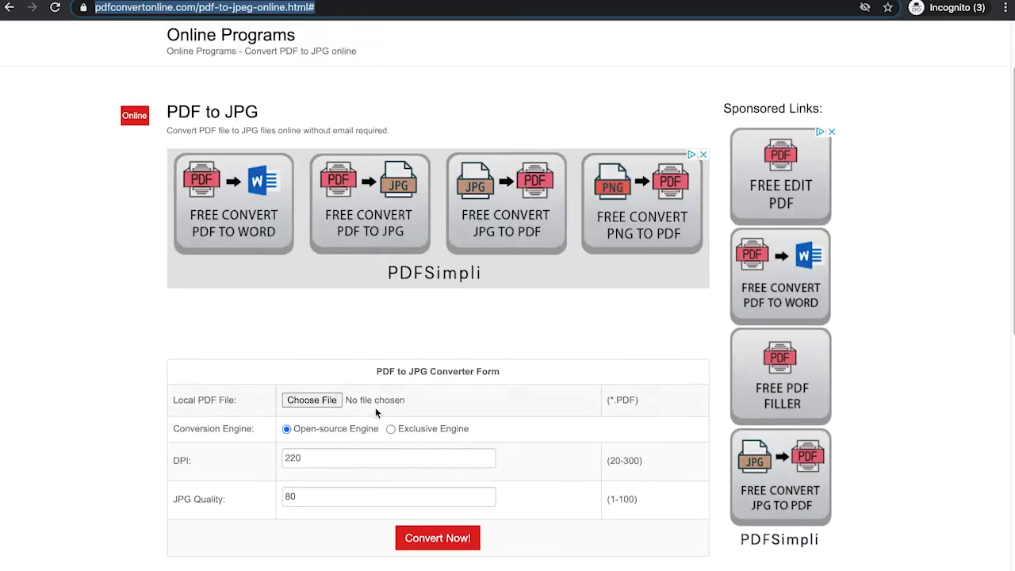
left_click(331, 406)
left_click(428, 19)
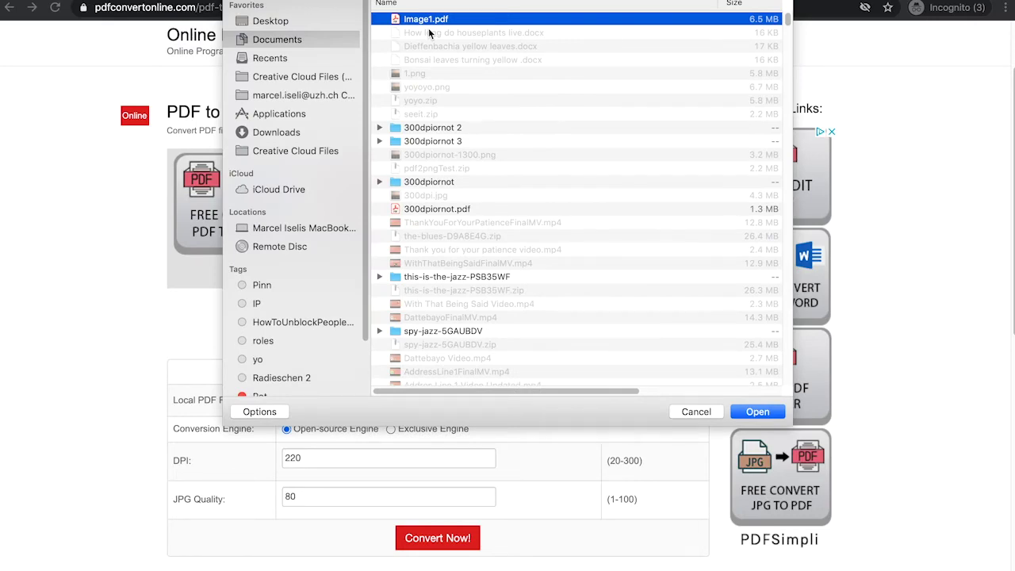
left_click(779, 414)
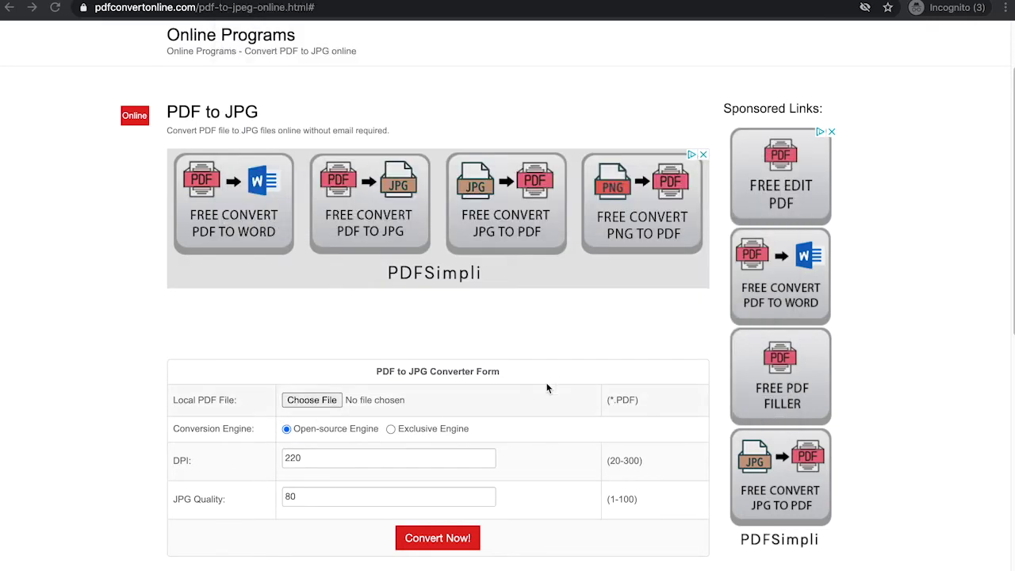
Change the DPI from 220 to 300 and run the conversion
scroll(397, 397, "down", 1)
left_click(284, 435)
left_click_drag(282, 436, 346, 433)
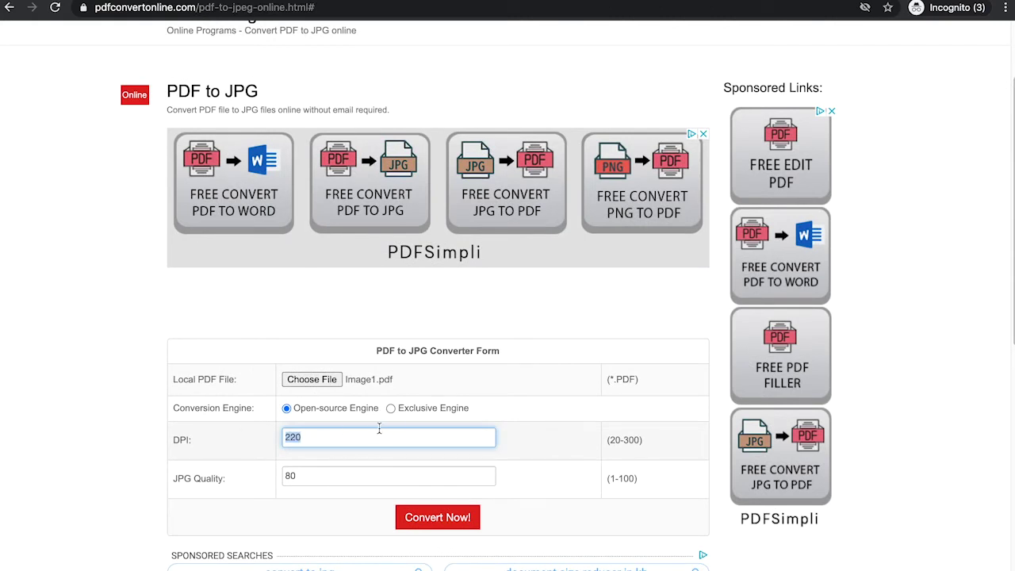
type("300")
scroll(396, 422, "down", 1)
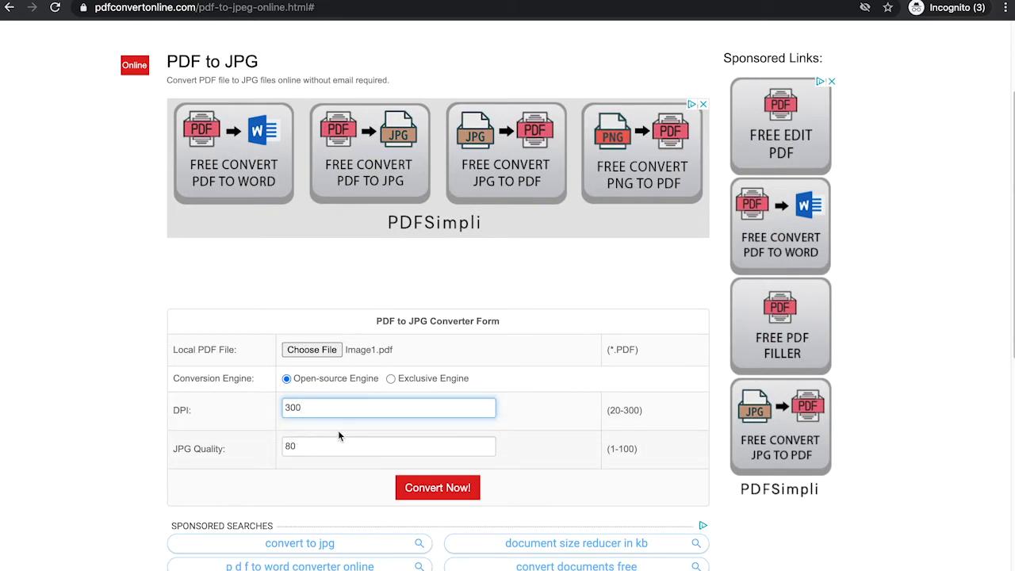
left_click(463, 492)
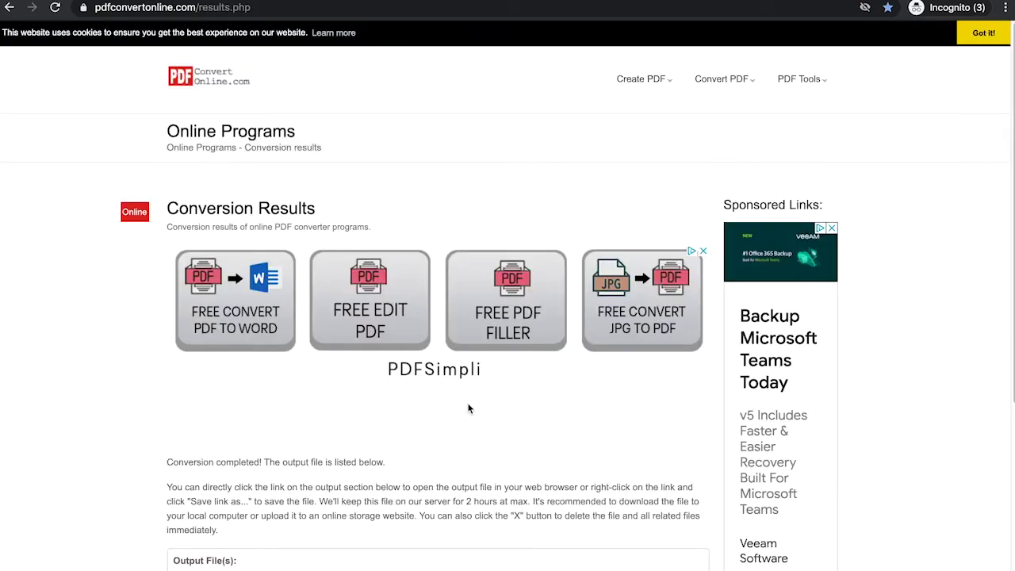
Open the converted Page 1 image and start saving it to the computer
scroll(445, 407, "down", 1)
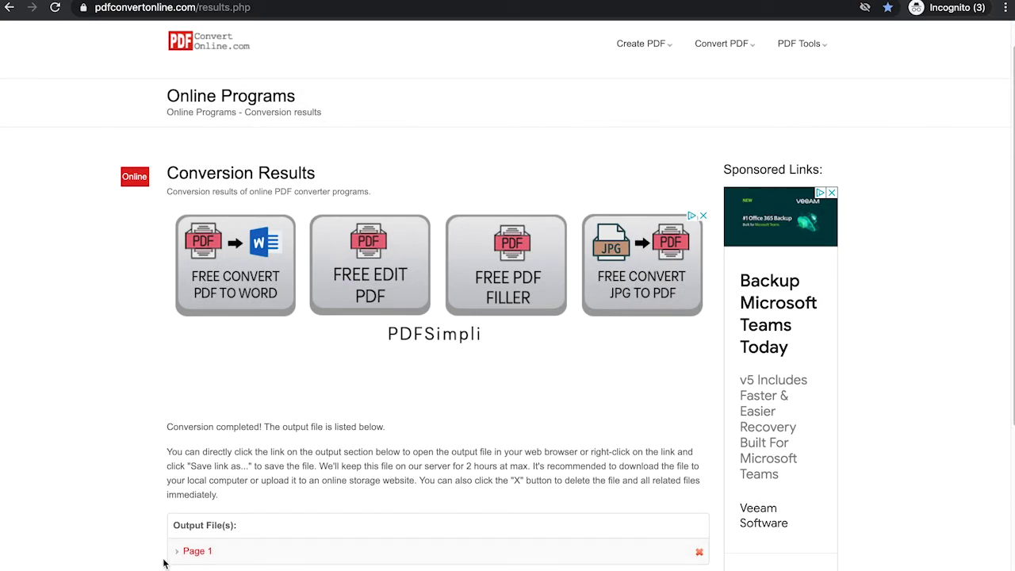
left_click(197, 551)
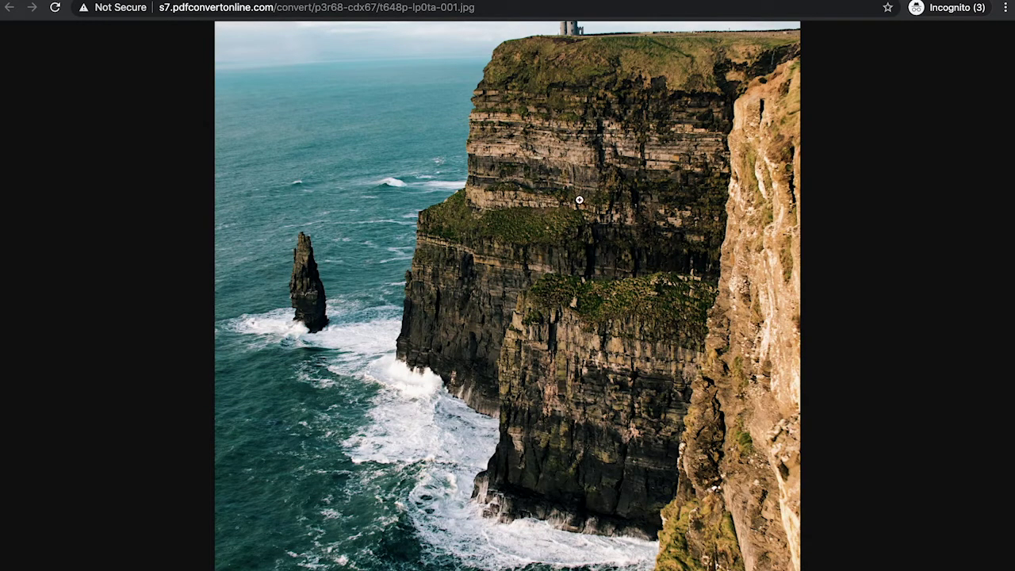
right_click(532, 211)
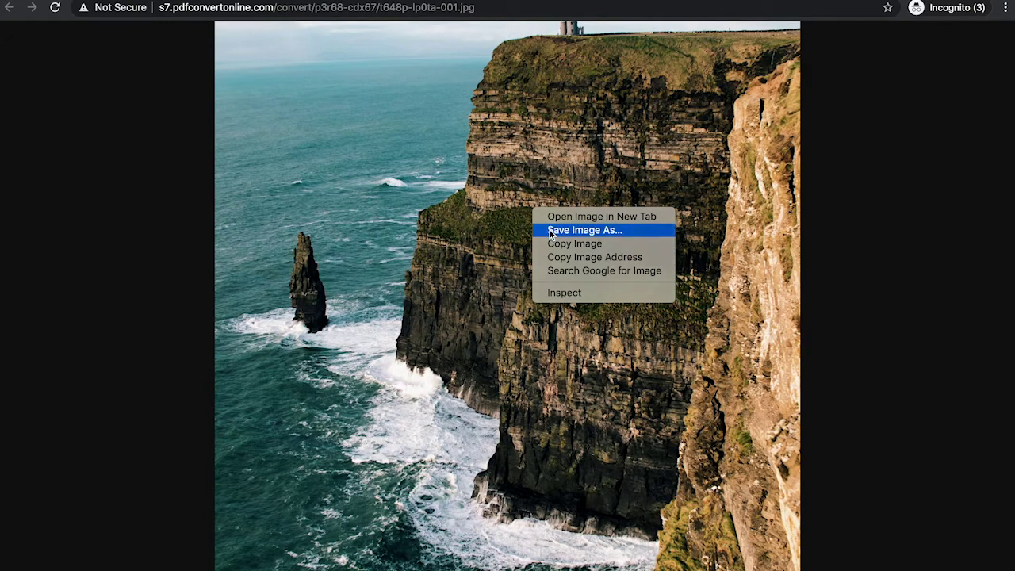
left_click(552, 231)
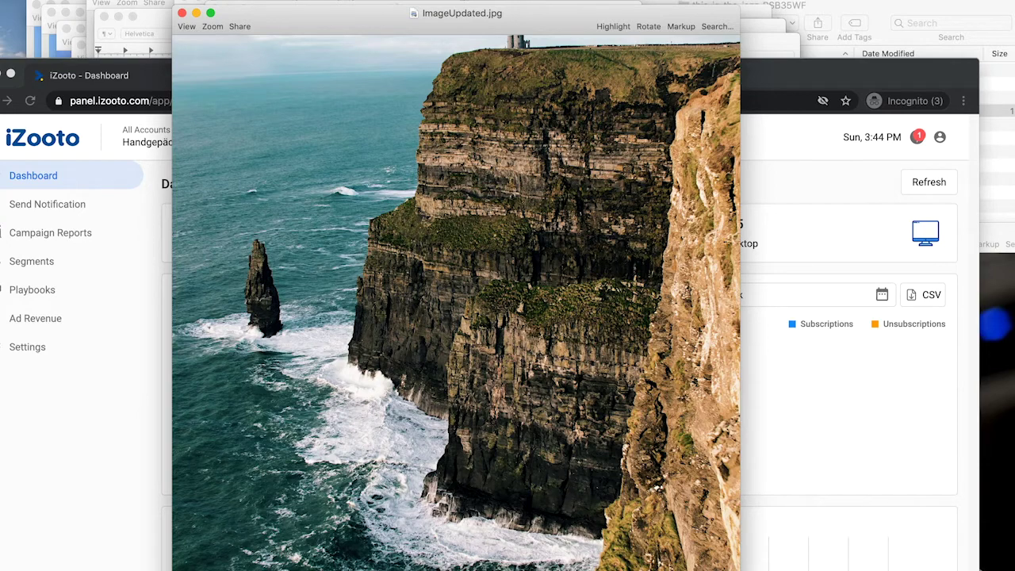
Show the Inspector's general file information for ImageUpdated.jpg in Preview
left_click(229, 0)
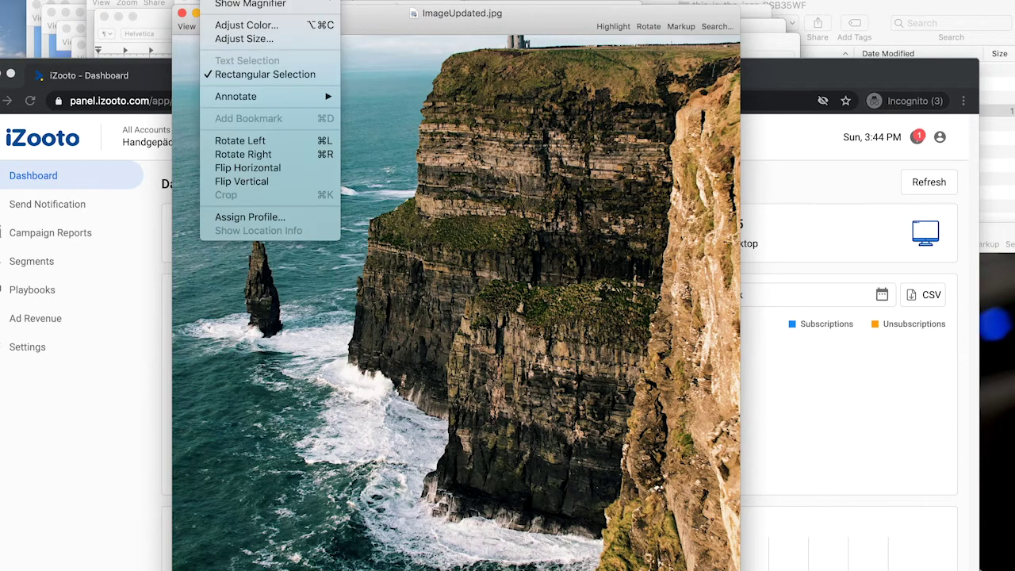
left_click(238, 0)
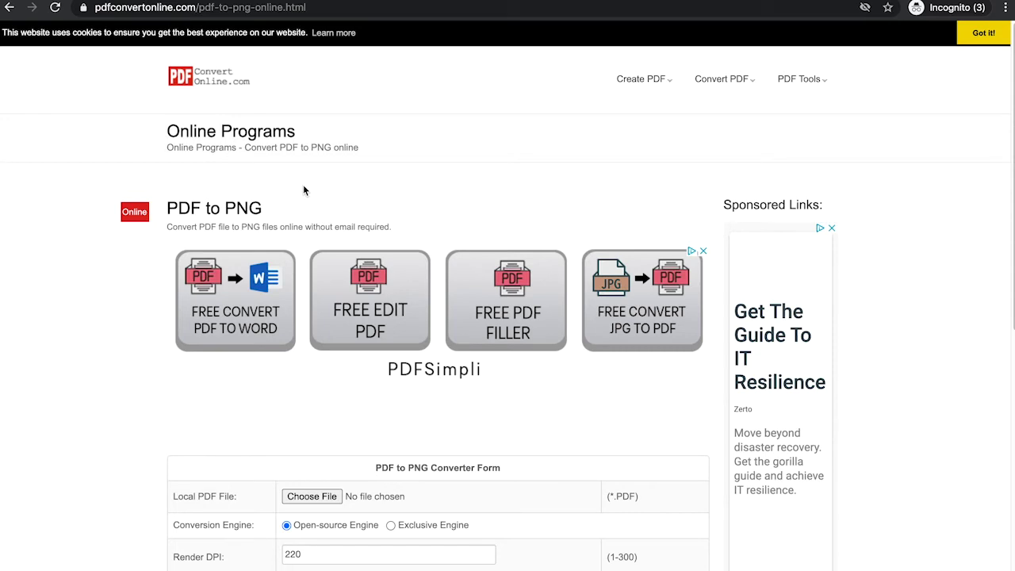
scroll(333, 176, "down", 1)
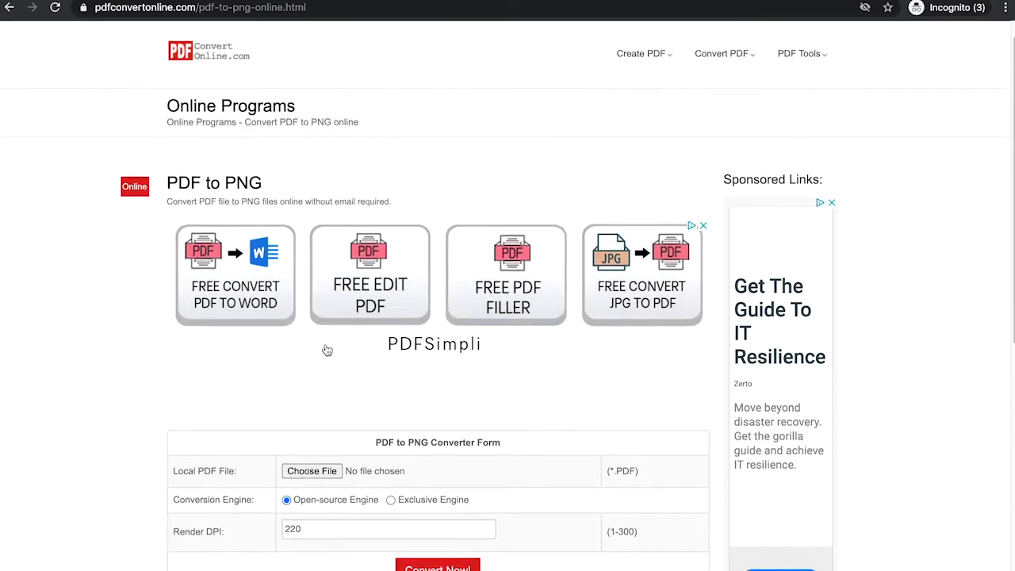
scroll(327, 350, "down", 1)
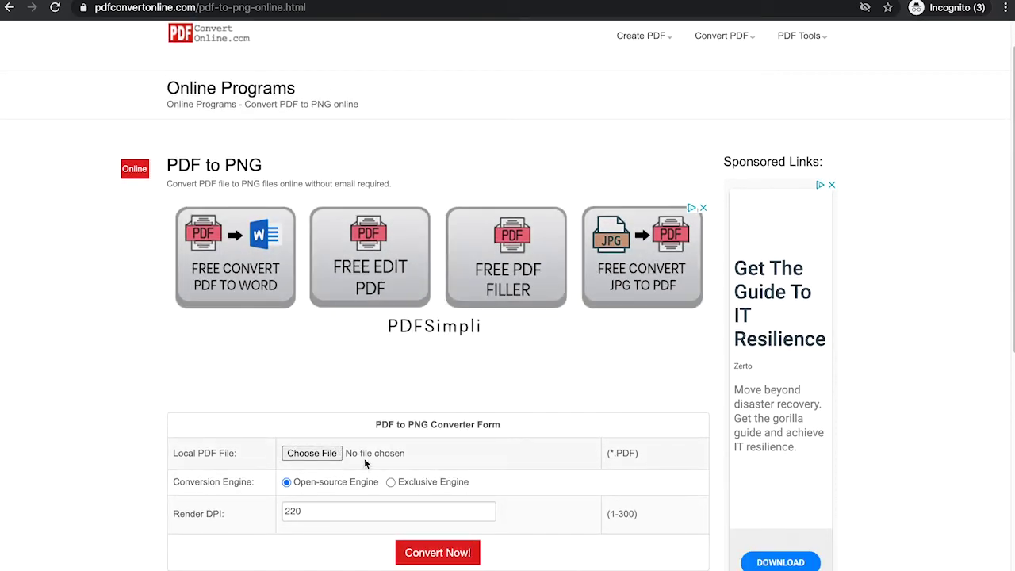
scroll(332, 420, "down", 1)
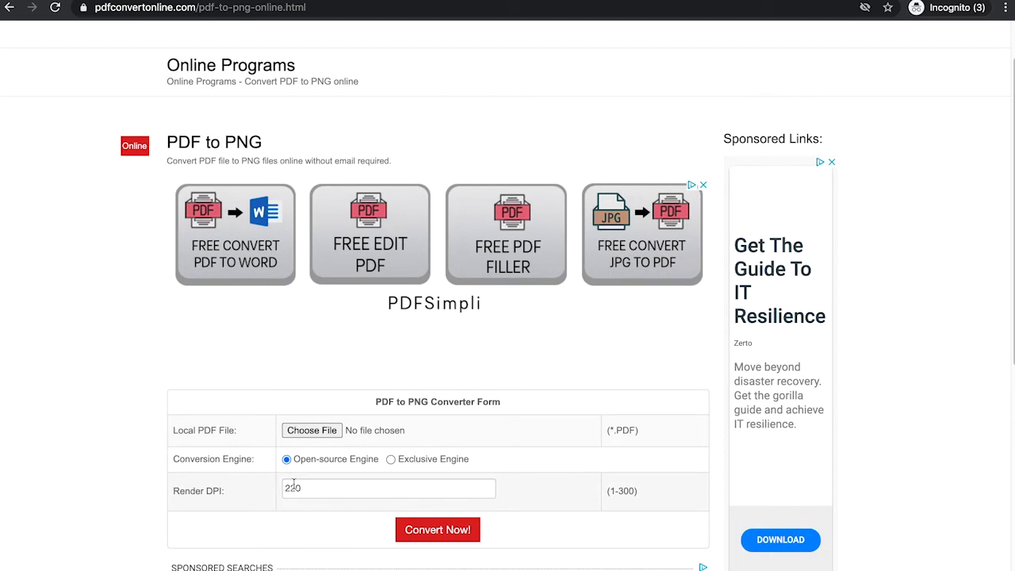
scroll(361, 485, "down", 1)
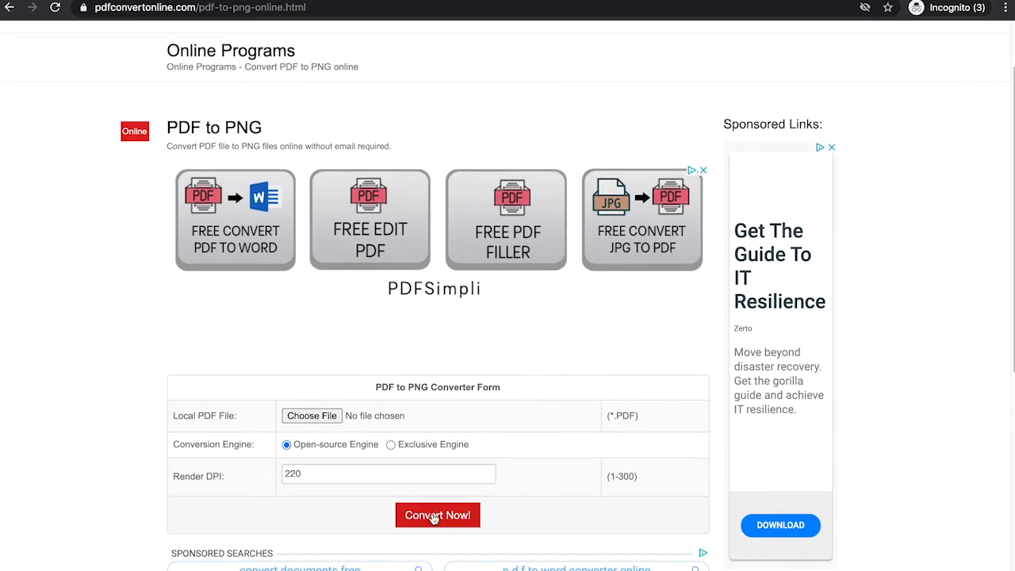
scroll(435, 519, "down", 3)
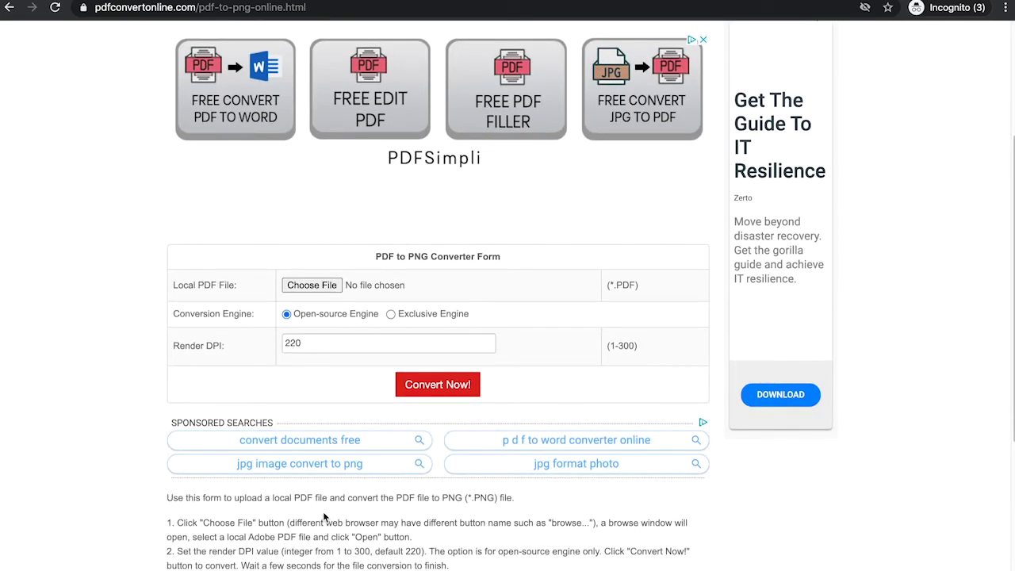